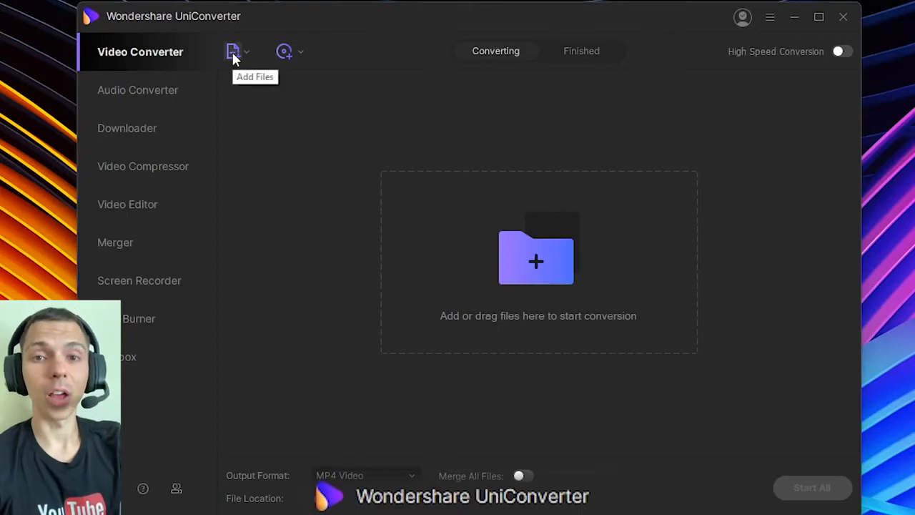
- Start adding files from the connected Apple iPhone and select the IMG_3772 video
{"action": "left_click", "coordinate": [245, 53]}
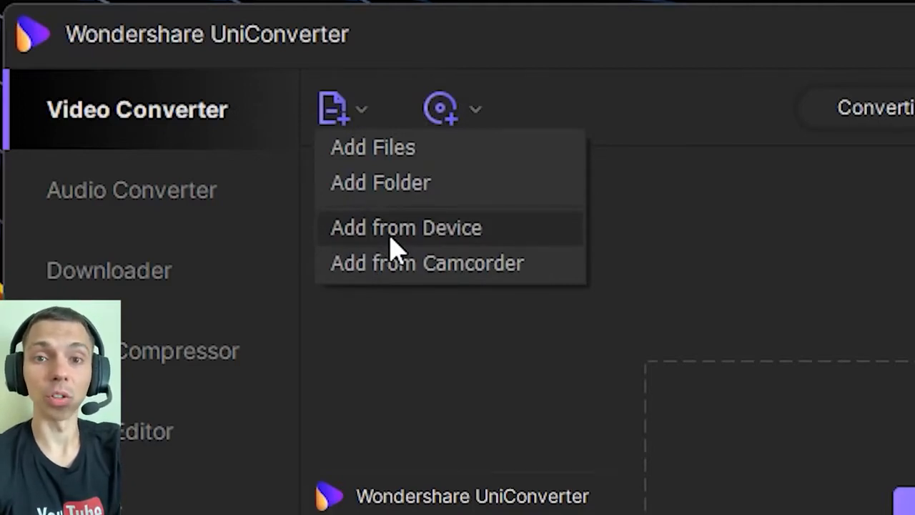
{"action": "left_click", "coordinate": [391, 241]}
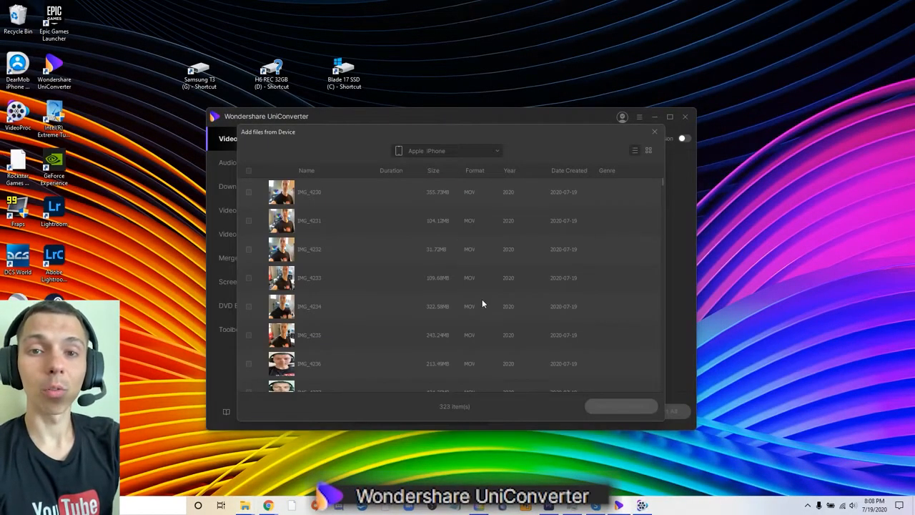
{"action": "scroll", "coordinate": [311, 268], "scroll_direction": "down", "scroll_amount": 15}
{"action": "scroll", "coordinate": [310, 265], "scroll_direction": "down", "scroll_amount": 8}
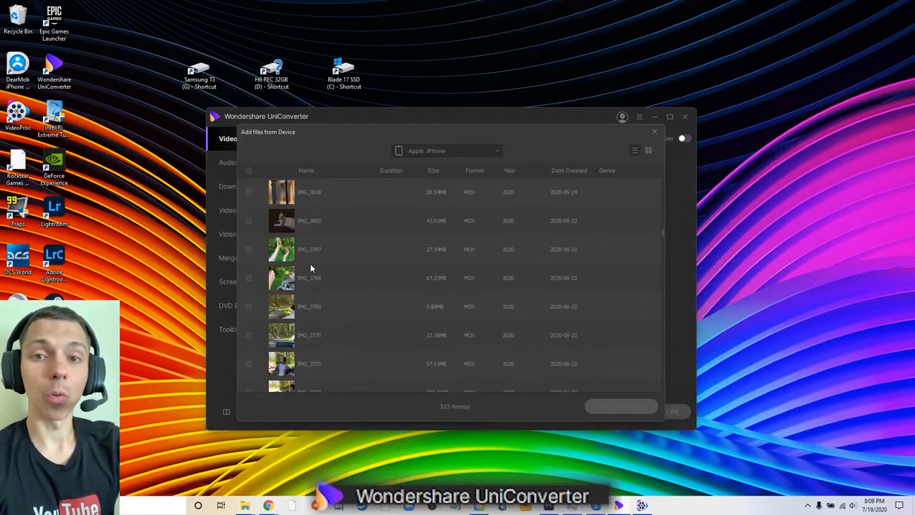
{"action": "scroll", "coordinate": [310, 269], "scroll_direction": "down", "scroll_amount": 1}
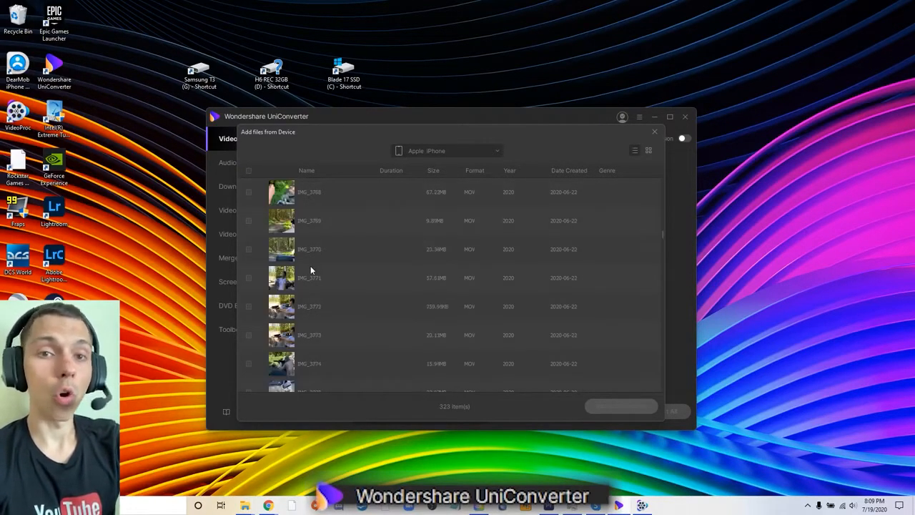
{"action": "left_click", "coordinate": [249, 307]}
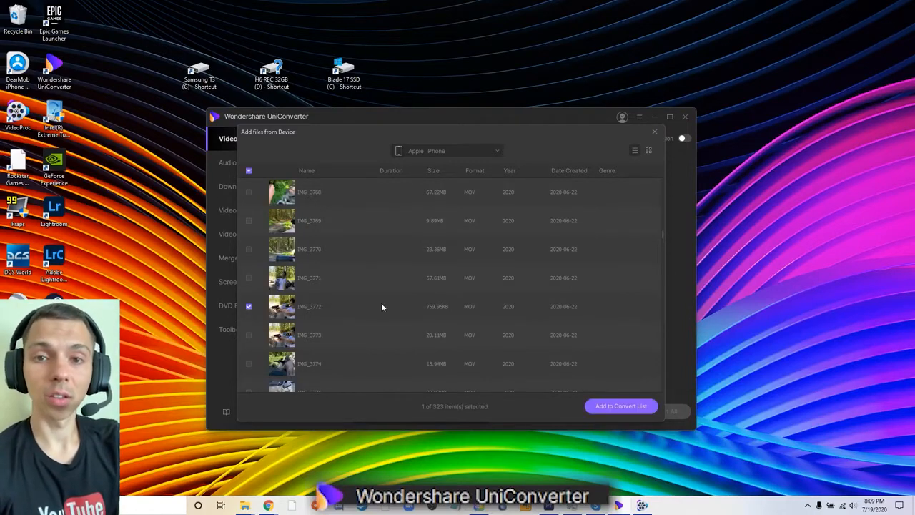
- Add the IMG_4026 and IMG_4010 videos dated 2020-07-05 to the selection
{"action": "scroll", "coordinate": [368, 308], "scroll_direction": "up", "scroll_amount": 15}
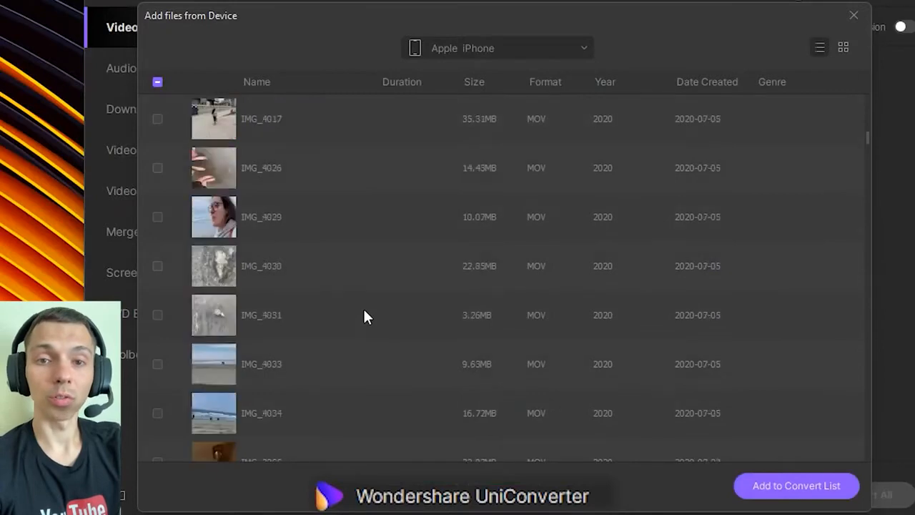
{"action": "scroll", "coordinate": [364, 311], "scroll_direction": "up", "scroll_amount": 3}
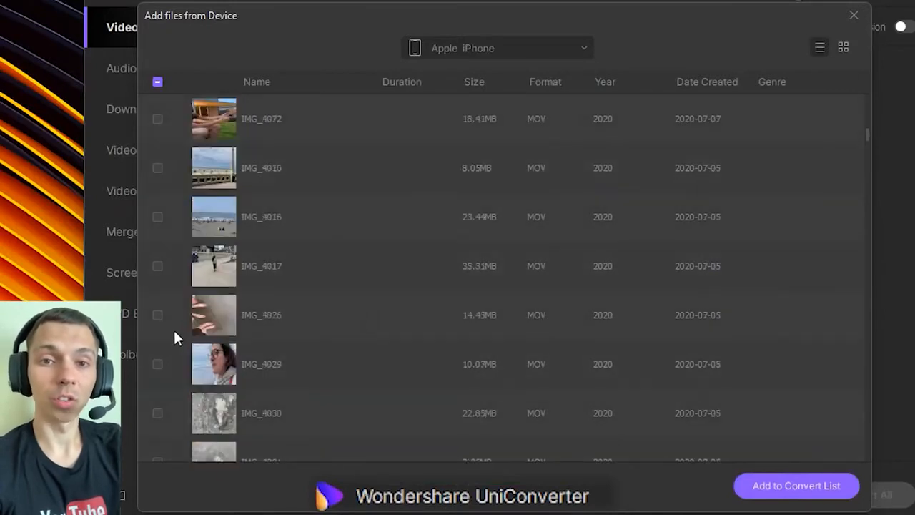
{"action": "left_click", "coordinate": [157, 315]}
{"action": "left_click", "coordinate": [158, 168]}
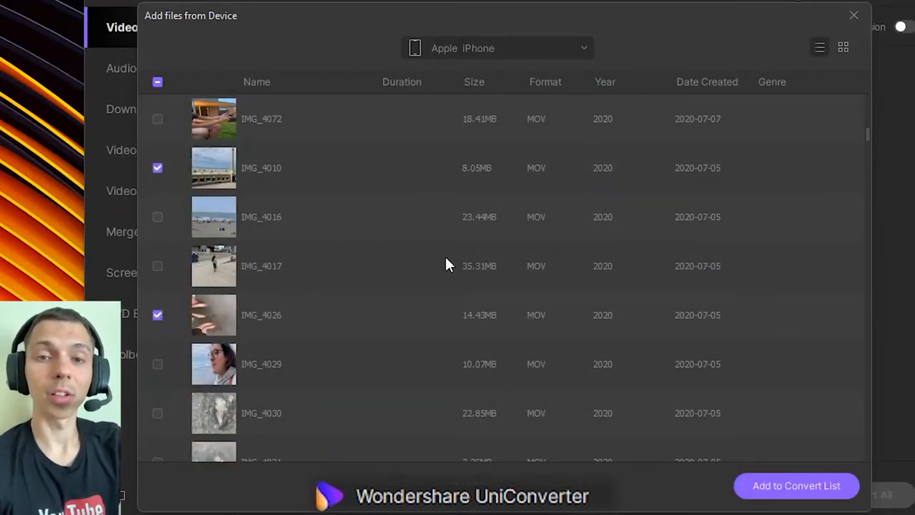
- Select the IMG_3051 video dated 2020-06-02 as well and add all selected videos to the convert list
{"action": "scroll", "coordinate": [444, 264], "scroll_direction": "up", "scroll_amount": 10}
{"action": "scroll", "coordinate": [444, 265], "scroll_direction": "down", "scroll_amount": 2}
{"action": "scroll", "coordinate": [445, 265], "scroll_direction": "up", "scroll_amount": 3}
{"action": "scroll", "coordinate": [444, 264], "scroll_direction": "down", "scroll_amount": 8}
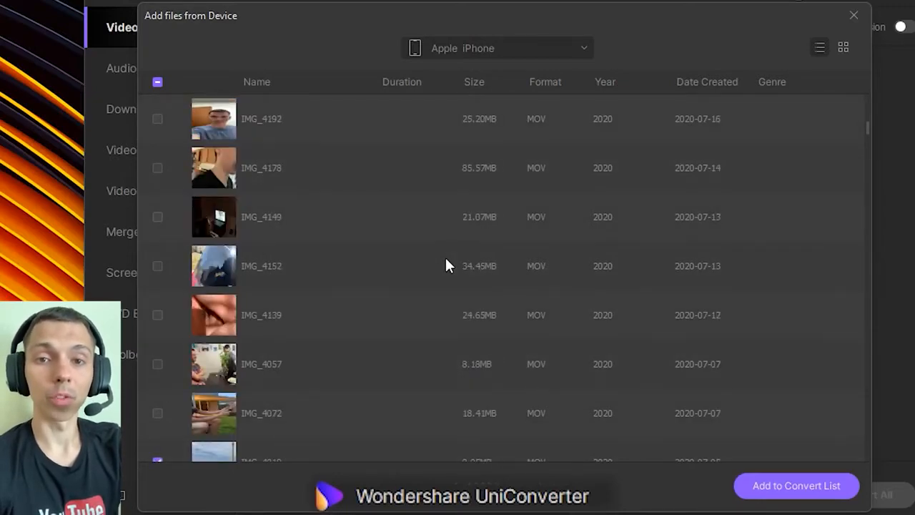
{"action": "scroll", "coordinate": [445, 261], "scroll_direction": "down", "scroll_amount": 3}
{"action": "scroll", "coordinate": [446, 259], "scroll_direction": "up", "scroll_amount": 8}
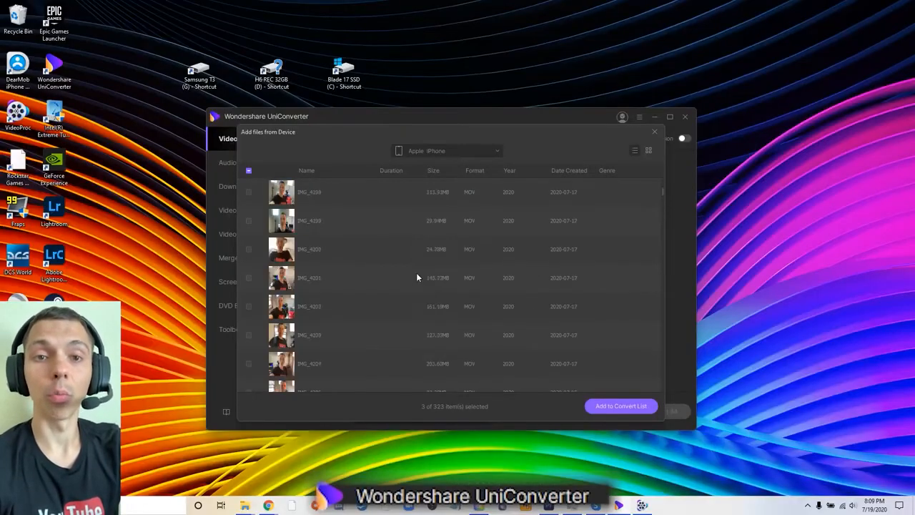
{"action": "scroll", "coordinate": [416, 277], "scroll_direction": "down", "scroll_amount": 20}
{"action": "scroll", "coordinate": [417, 277], "scroll_direction": "down", "scroll_amount": 20}
{"action": "scroll", "coordinate": [417, 277], "scroll_direction": "down", "scroll_amount": 20}
{"action": "scroll", "coordinate": [417, 277], "scroll_direction": "down", "scroll_amount": 15}
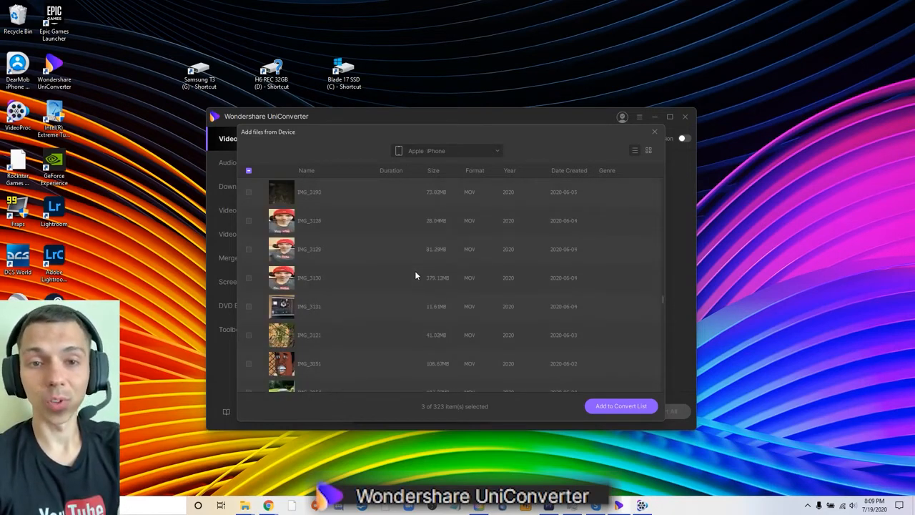
{"action": "scroll", "coordinate": [414, 271], "scroll_direction": "down", "scroll_amount": 3}
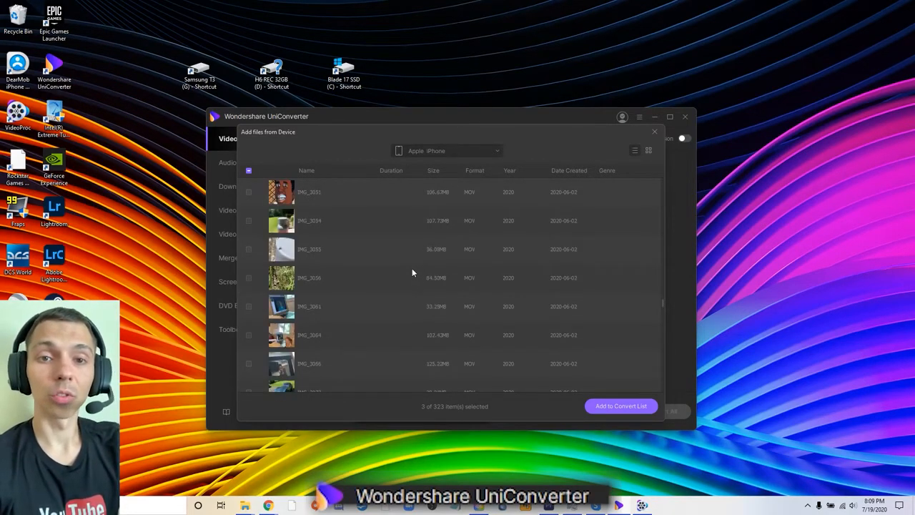
{"action": "scroll", "coordinate": [386, 265], "scroll_direction": "up", "scroll_amount": 2}
{"action": "left_click", "coordinate": [248, 277]}
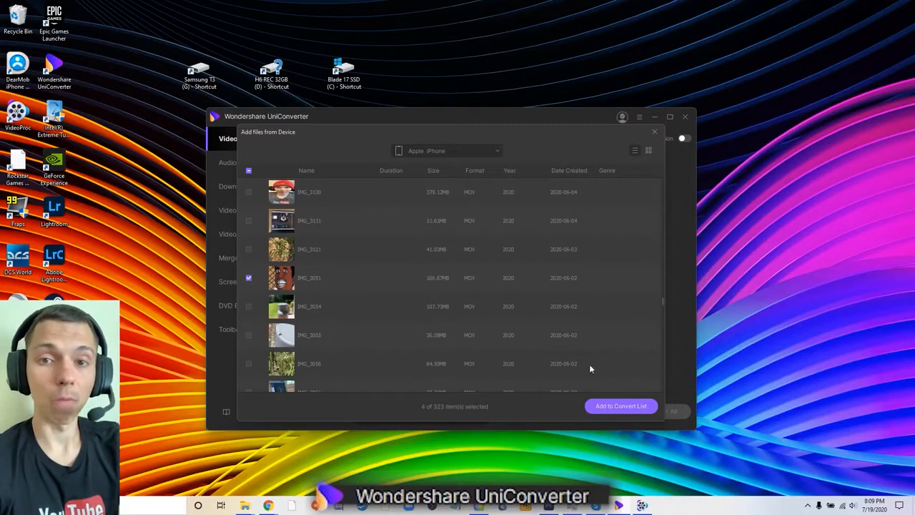
{"action": "left_click", "coordinate": [628, 408]}
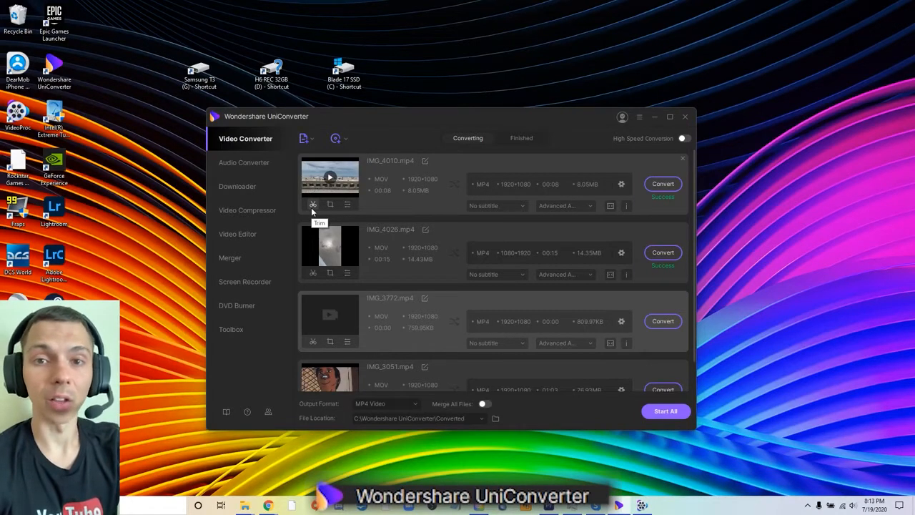
- Open IMG_4010 for trimming, split it at about 2 seconds and delete the first segment
{"action": "left_click", "coordinate": [312, 205]}
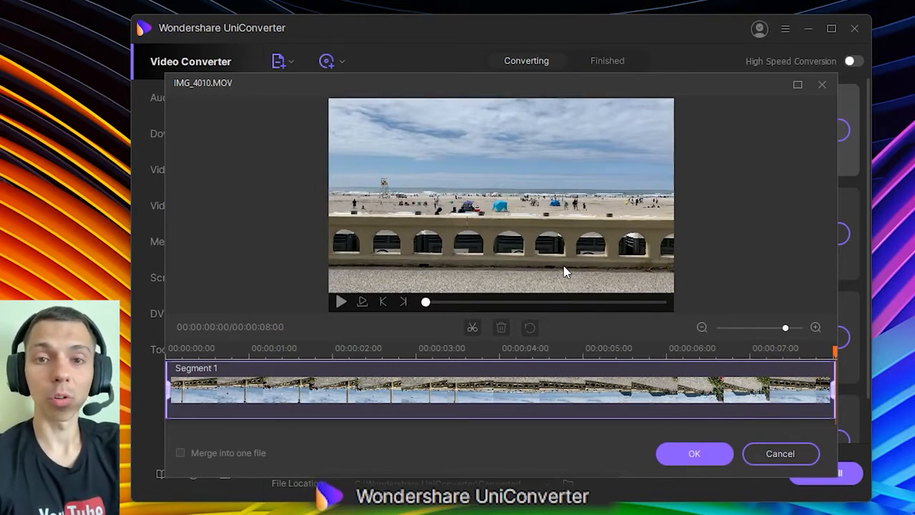
{"action": "left_click", "coordinate": [334, 348]}
{"action": "left_click", "coordinate": [472, 329]}
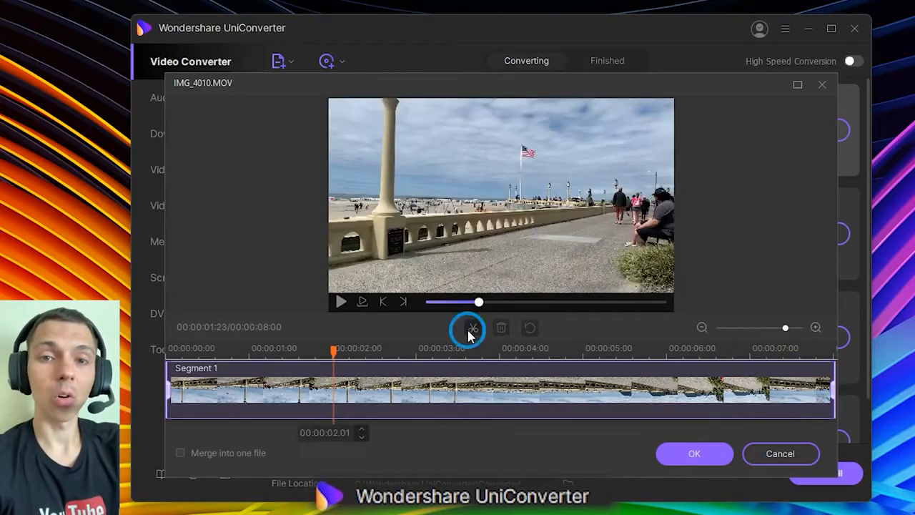
{"action": "left_click_drag", "start_coordinate": [333, 348], "coordinate": [312, 349]}
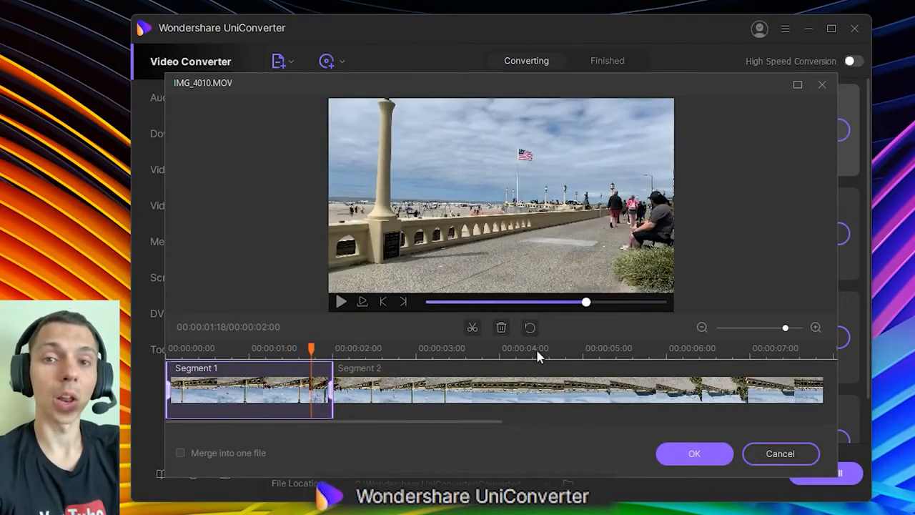
{"action": "left_click", "coordinate": [501, 327]}
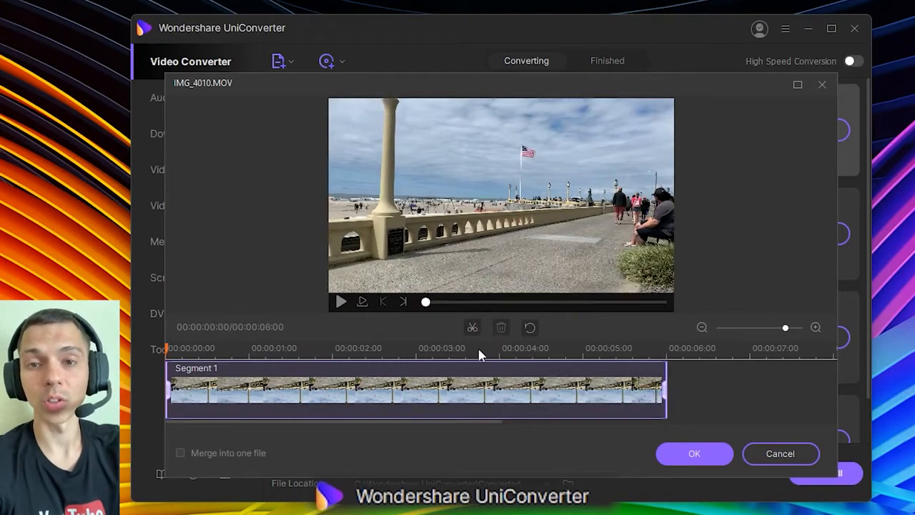
- Play back the trimmed IMG_4010 clip and apply the trim
{"action": "left_click", "coordinate": [341, 301]}
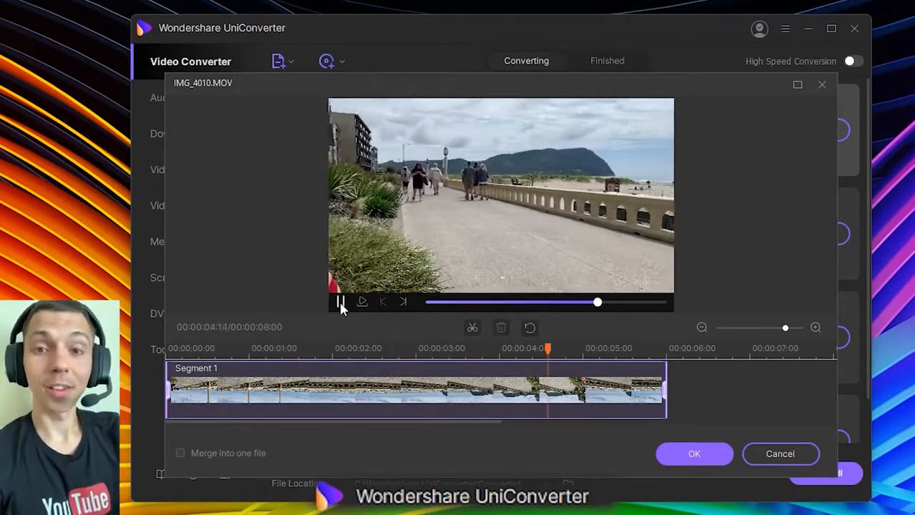
{"action": "left_click", "coordinate": [341, 302]}
{"action": "left_click", "coordinate": [341, 302]}
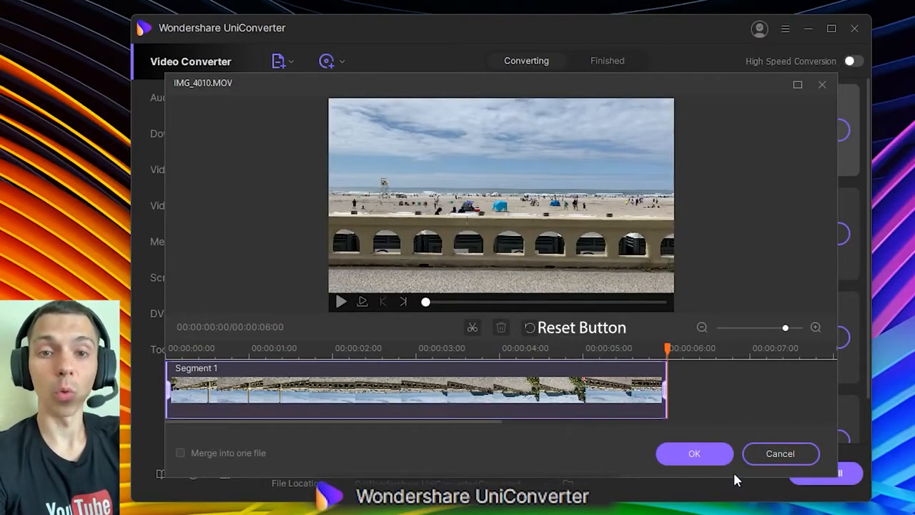
{"action": "left_click", "coordinate": [694, 454]}
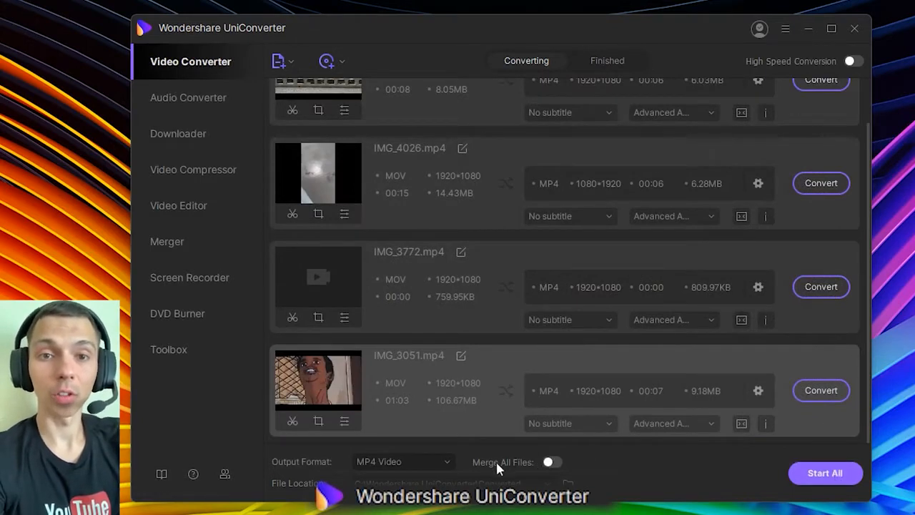
- Enable merging of all files and start converting the whole list to MP4
{"action": "left_click", "coordinate": [548, 463]}
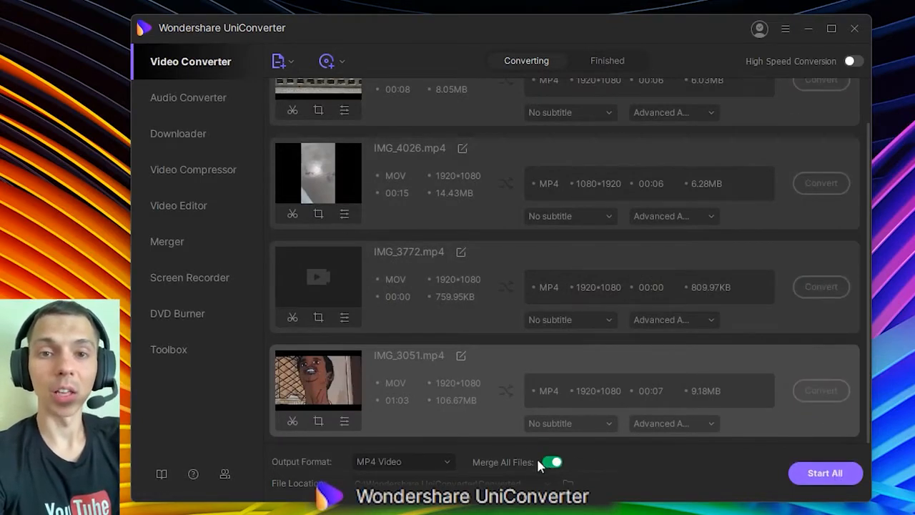
{"action": "left_click", "coordinate": [833, 474]}
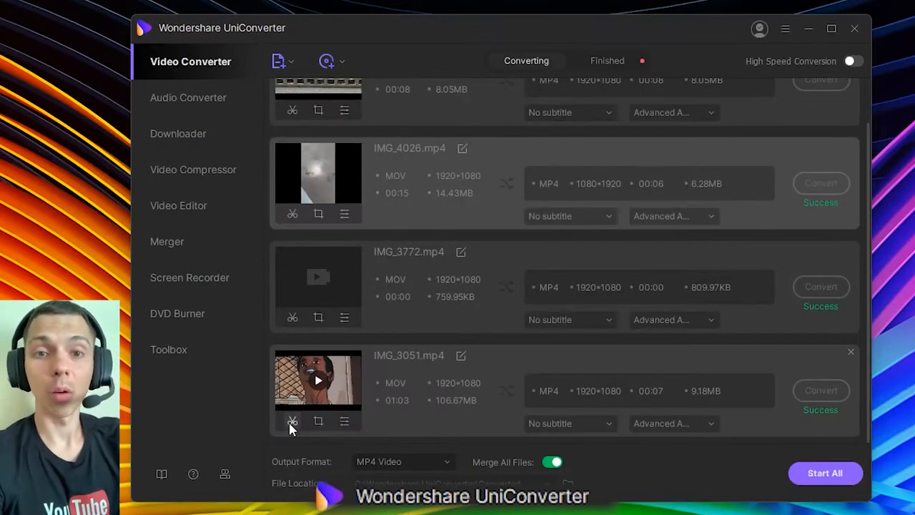
- Adjust the trim of IMG_3051 so the segment lasts about 56 seconds, and save the changes
{"action": "left_click", "coordinate": [292, 422]}
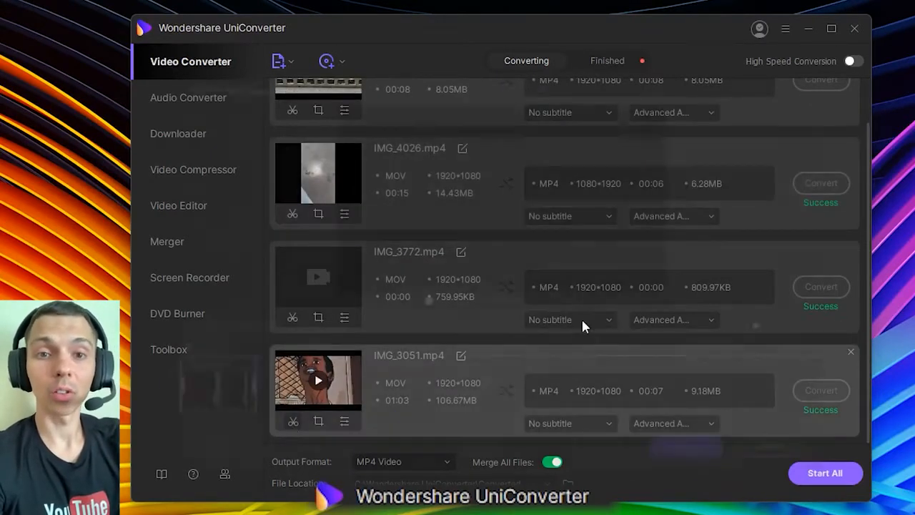
{"action": "left_click_drag", "start_coordinate": [244, 390], "coordinate": [758, 367]}
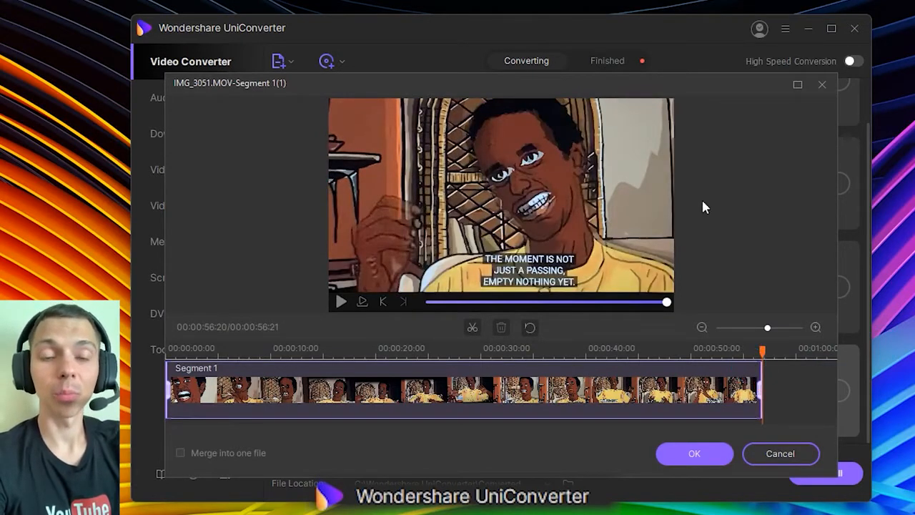
{"action": "left_click", "coordinate": [822, 86]}
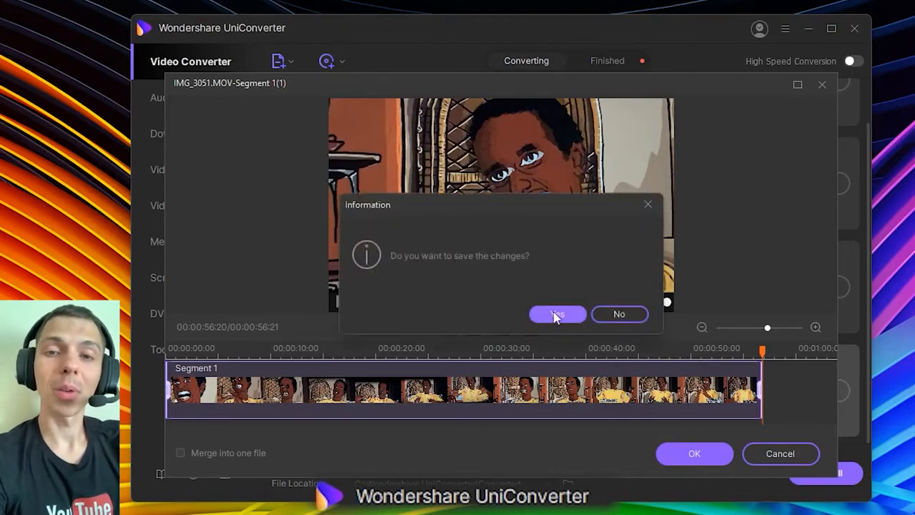
{"action": "left_click", "coordinate": [555, 315]}
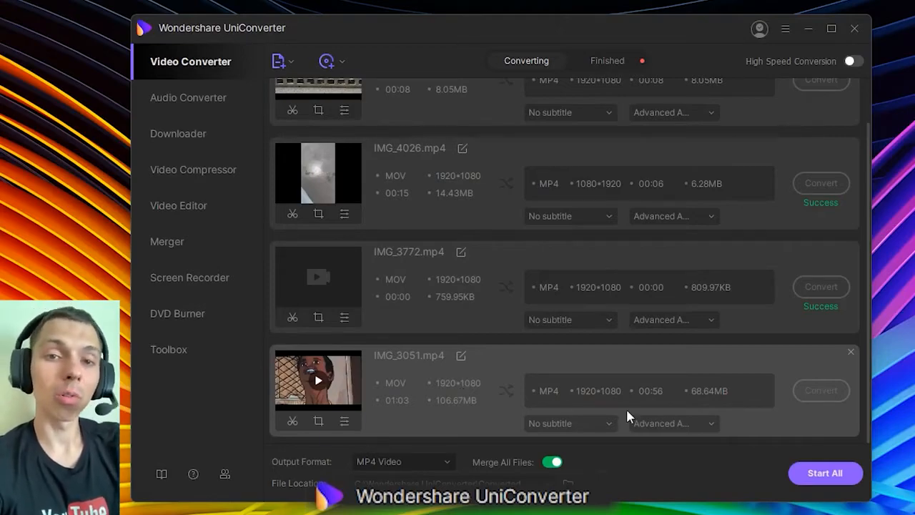
- Open the effect settings of IMG_3051 and preview filters such as Holiday, September, Snow2 and Glow on the clip
{"action": "left_click", "coordinate": [344, 421]}
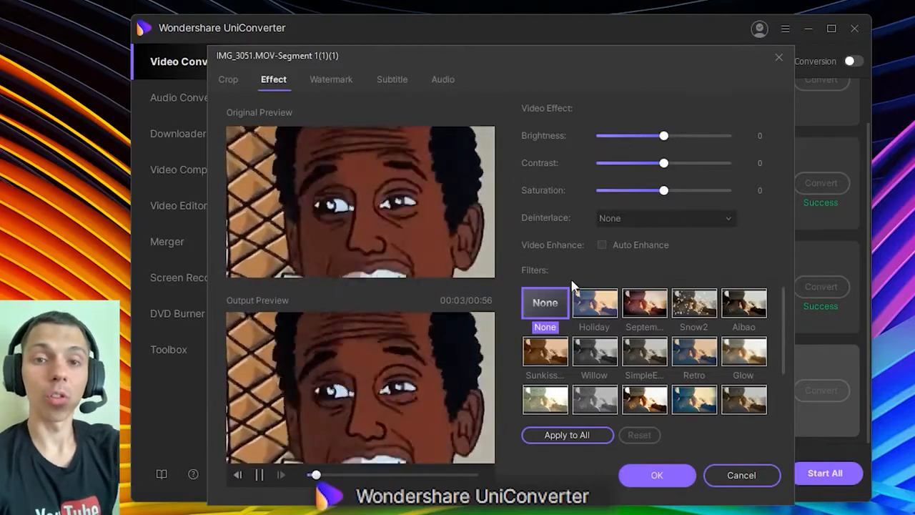
{"action": "left_click_drag", "start_coordinate": [549, 55], "coordinate": [562, 40]}
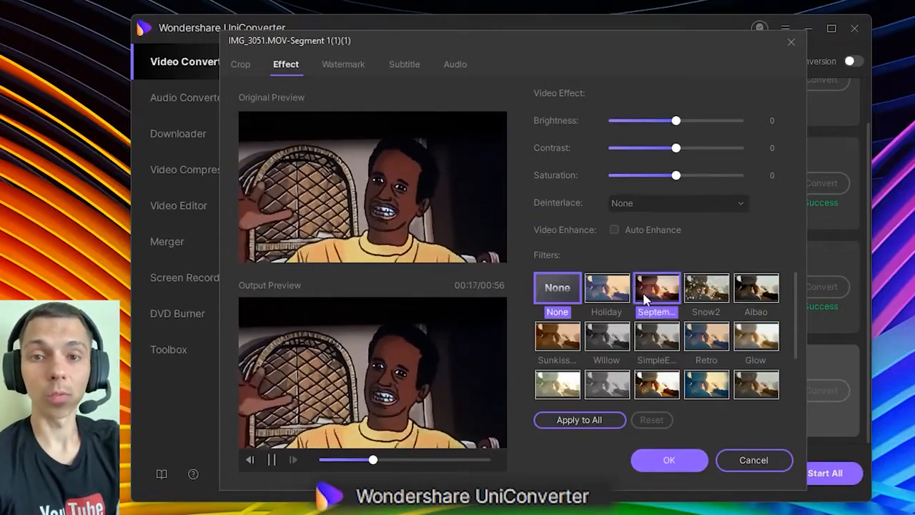
{"action": "left_click", "coordinate": [607, 295]}
{"action": "left_click", "coordinate": [657, 295]}
{"action": "left_click", "coordinate": [708, 300]}
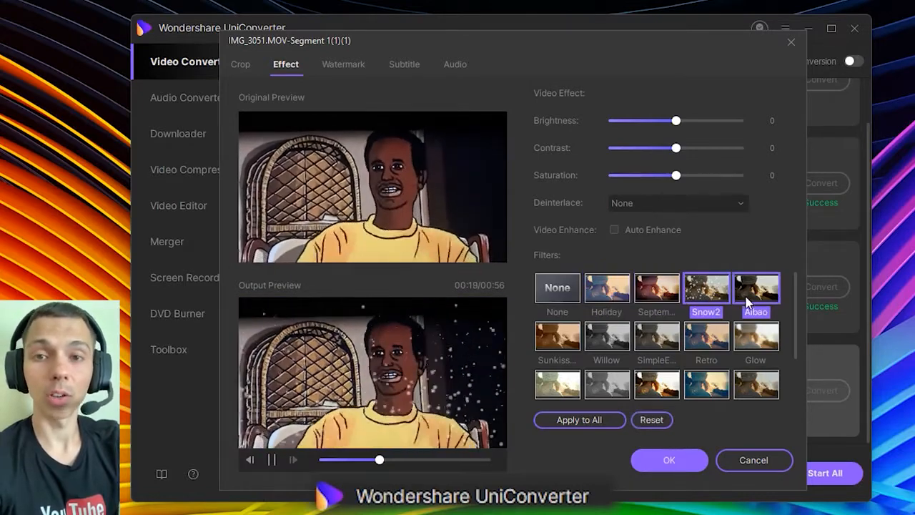
{"action": "left_click", "coordinate": [663, 296]}
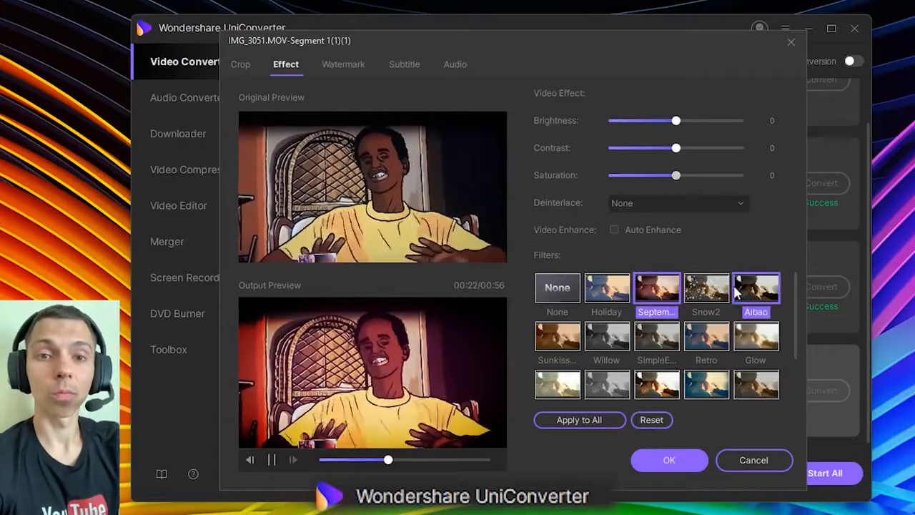
{"action": "left_click", "coordinate": [706, 290]}
{"action": "left_click", "coordinate": [756, 290]}
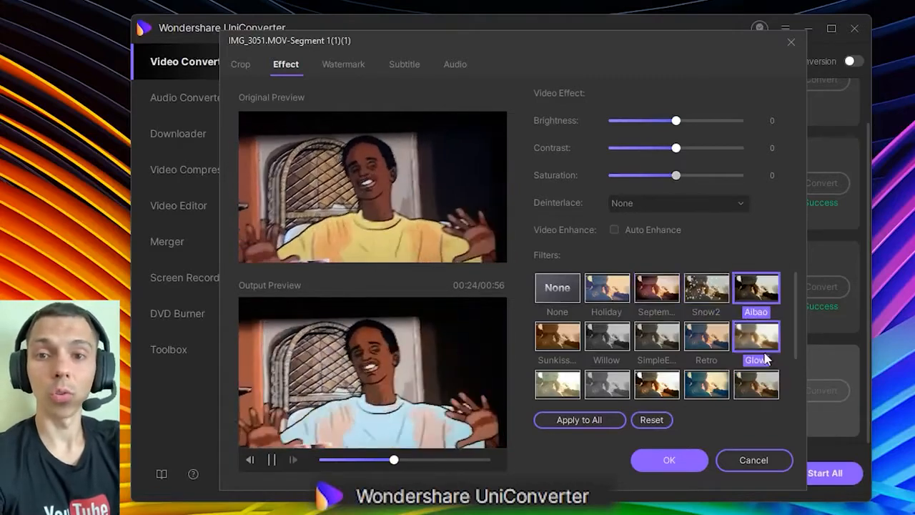
{"action": "left_click", "coordinate": [759, 343]}
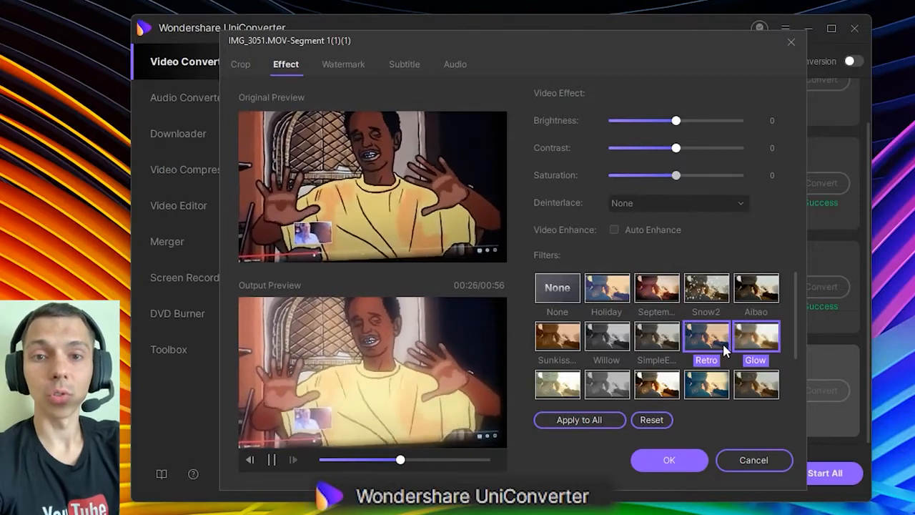
- Preview more filters on IMG_3051, including Willow, BW_Noise, Aegean and Bubble
{"action": "left_click", "coordinate": [657, 336]}
{"action": "left_click", "coordinate": [607, 336]}
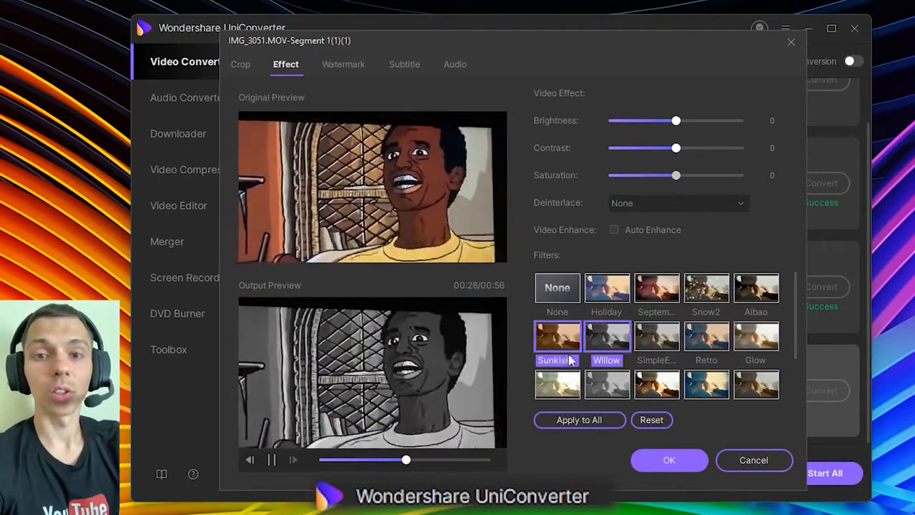
{"action": "left_click", "coordinate": [568, 358]}
{"action": "left_click", "coordinate": [607, 382]}
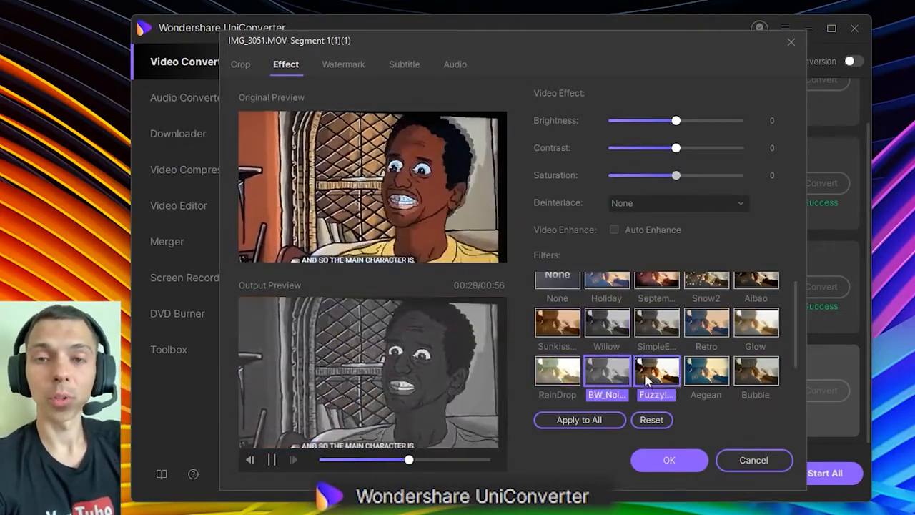
{"action": "left_click", "coordinate": [651, 375]}
{"action": "left_click", "coordinate": [706, 373]}
{"action": "left_click", "coordinate": [756, 374]}
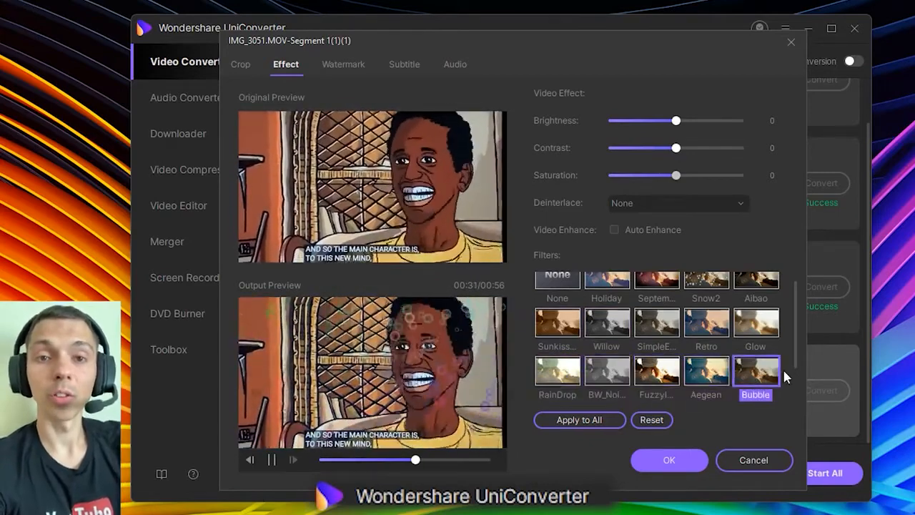
- Compare the remaining filters down to RainDrop, choose the BW_Noise filter for IMG_3051 and apply the effect
{"action": "left_click", "coordinate": [707, 373]}
{"action": "left_click", "coordinate": [657, 375]}
{"action": "left_click", "coordinate": [608, 379]}
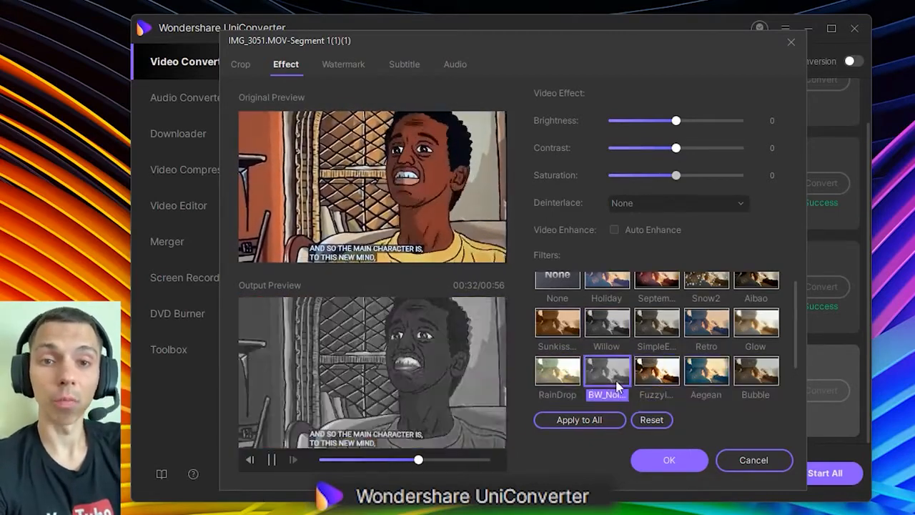
{"action": "left_click", "coordinate": [558, 383]}
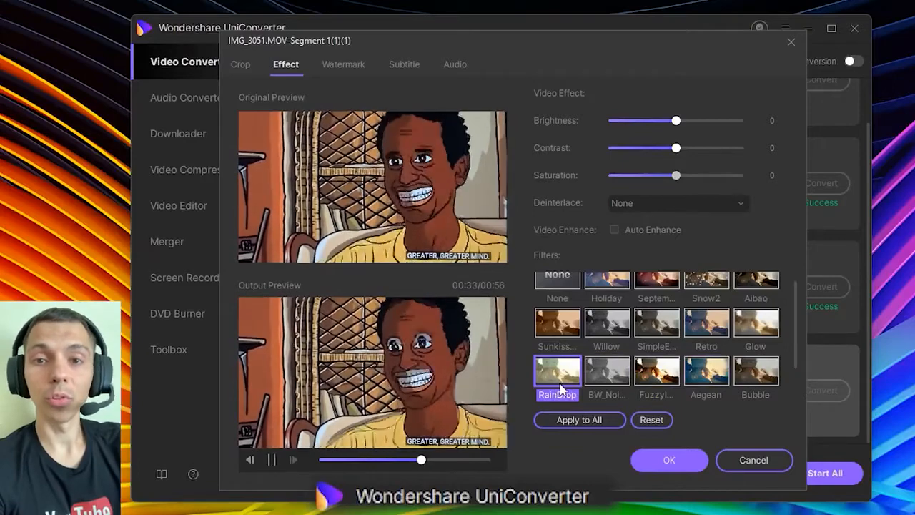
{"action": "left_click", "coordinate": [606, 383]}
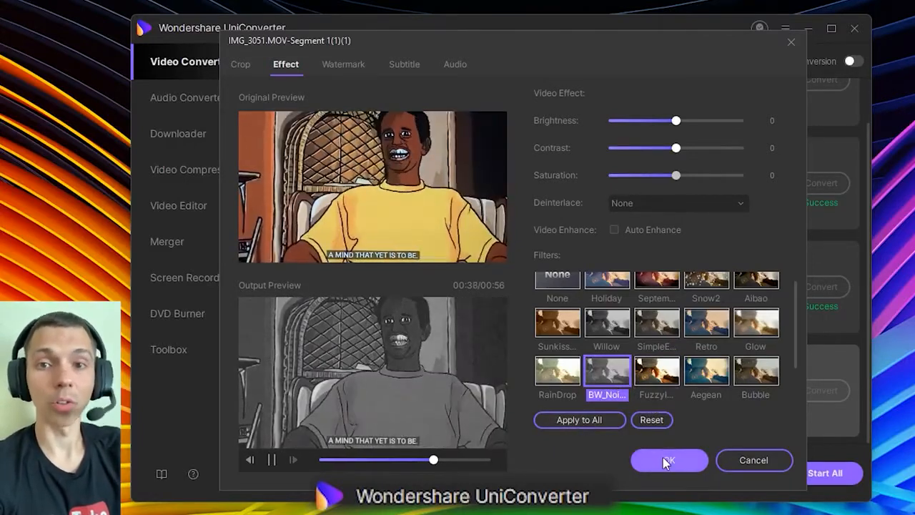
{"action": "left_click", "coordinate": [663, 460]}
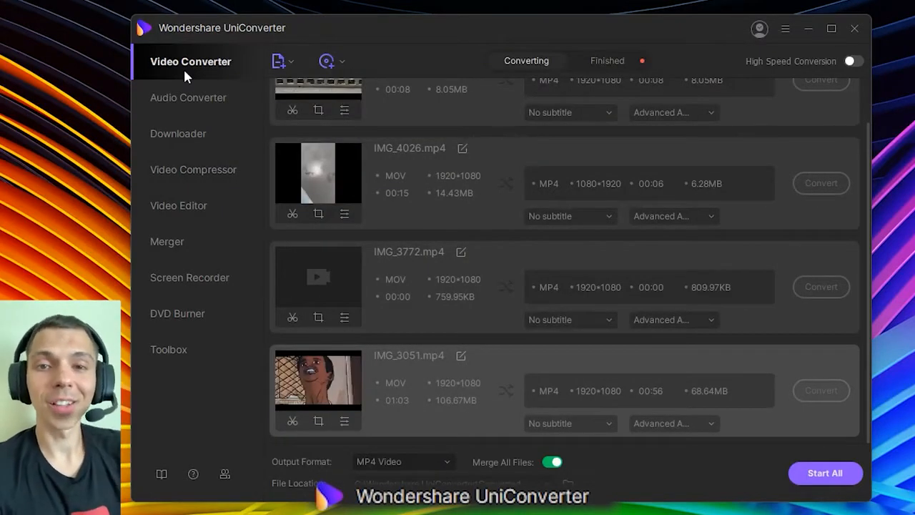
- Browse the video output formats and set the output format of all files to Instagram HD 1080P (1080*1920)
{"action": "left_click", "coordinate": [414, 465]}
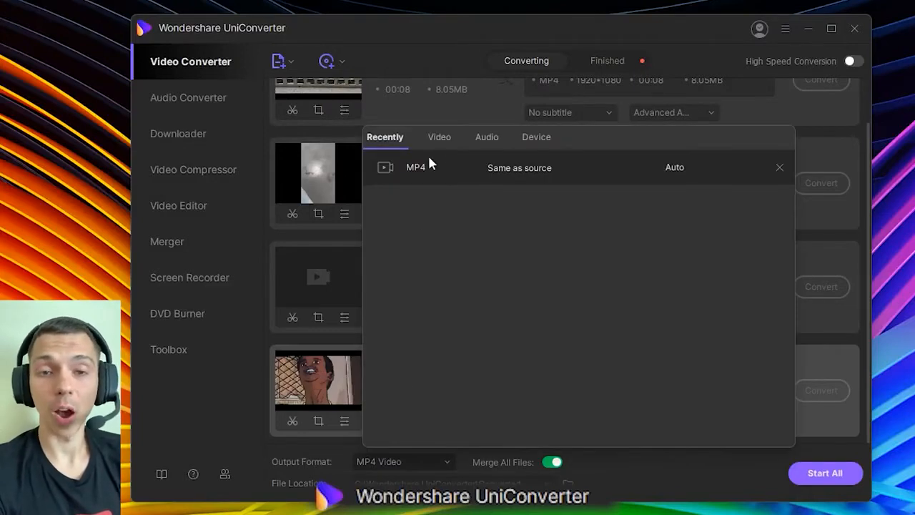
{"action": "left_click", "coordinate": [437, 136]}
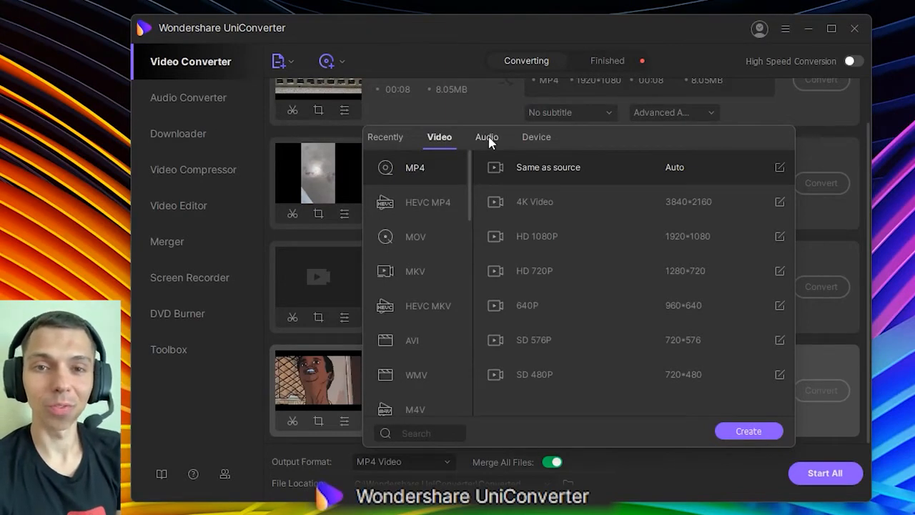
{"action": "left_click_drag", "start_coordinate": [471, 190], "coordinate": [477, 396]}
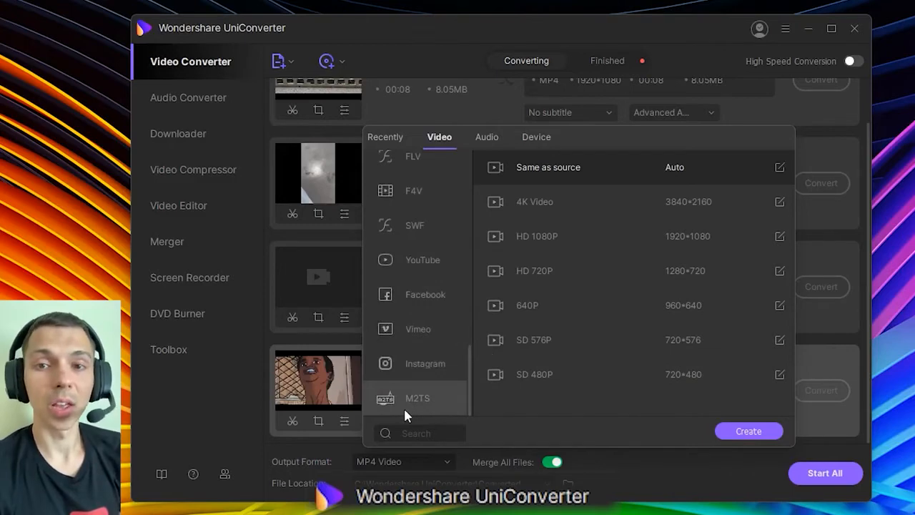
{"action": "left_click", "coordinate": [418, 368]}
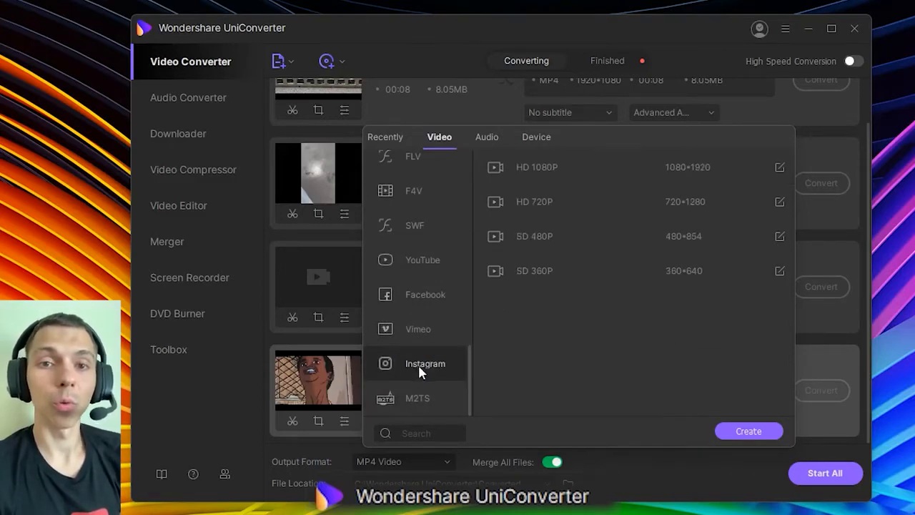
{"action": "left_click", "coordinate": [544, 168]}
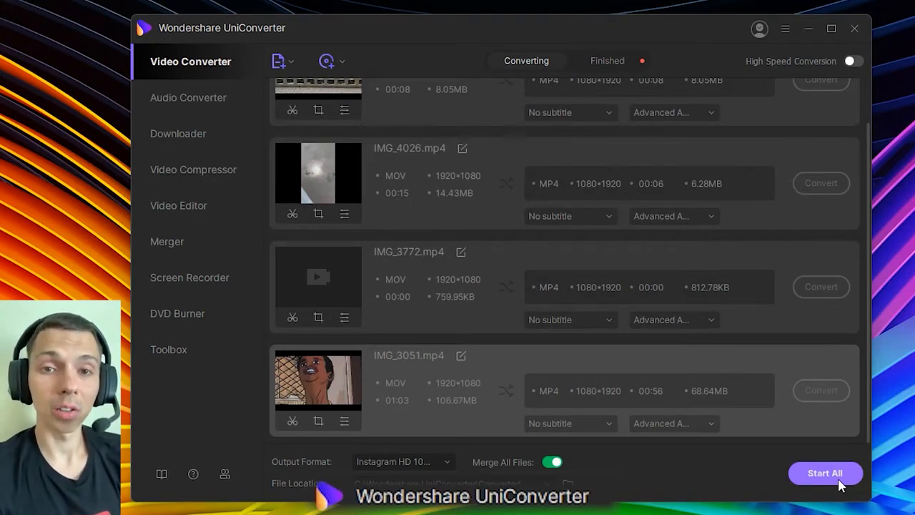
- Customize the Instagram HD 1080P preset, adding the creator's first name and "instagram" to the title "HD 1080P Custom1"
{"action": "left_click", "coordinate": [445, 461]}
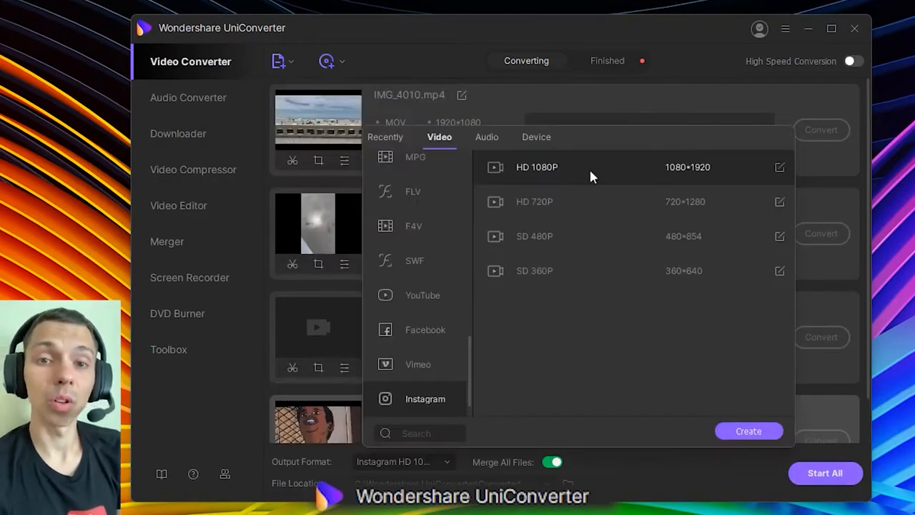
{"action": "left_click", "coordinate": [780, 167]}
{"action": "left_click", "coordinate": [434, 173]}
{"action": "type", "text": "serge instagra"}
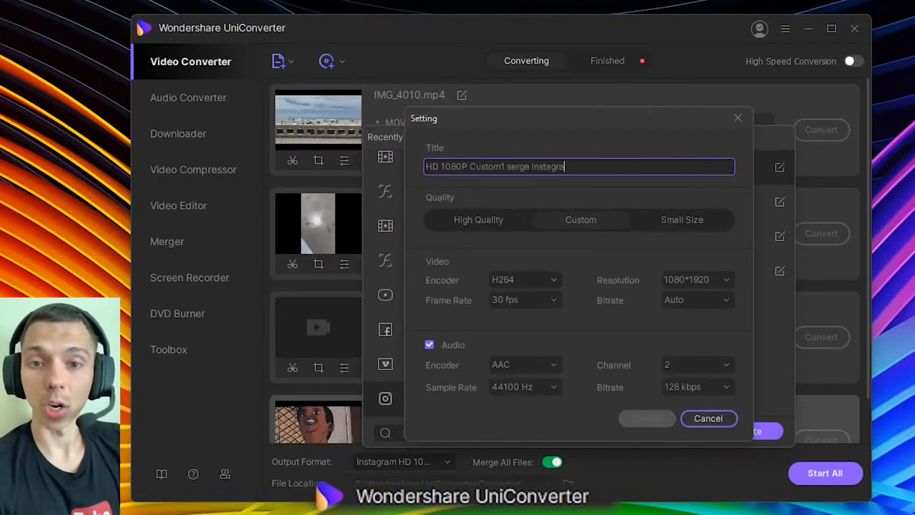
{"action": "type", "text": "m"}
- Check the frame rate options, create the custom preset with High Quality and select it as the output format
{"action": "left_click", "coordinate": [530, 299]}
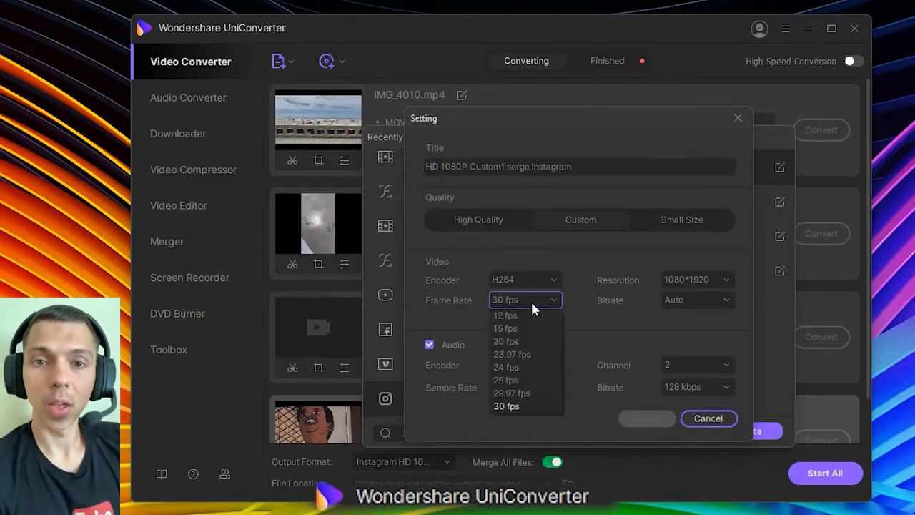
{"action": "left_click", "coordinate": [531, 299]}
{"action": "left_click_drag", "start_coordinate": [577, 215], "coordinate": [476, 224]}
{"action": "left_click", "coordinate": [647, 419]}
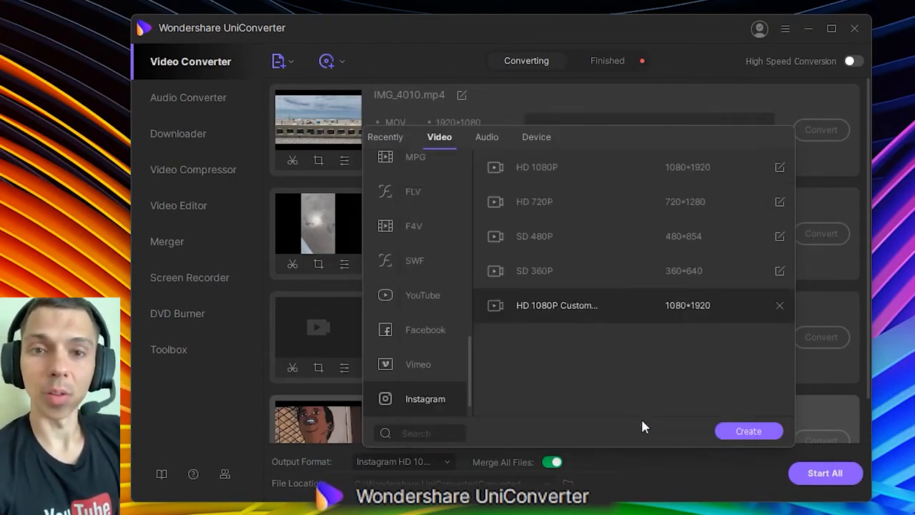
{"action": "left_click", "coordinate": [547, 301]}
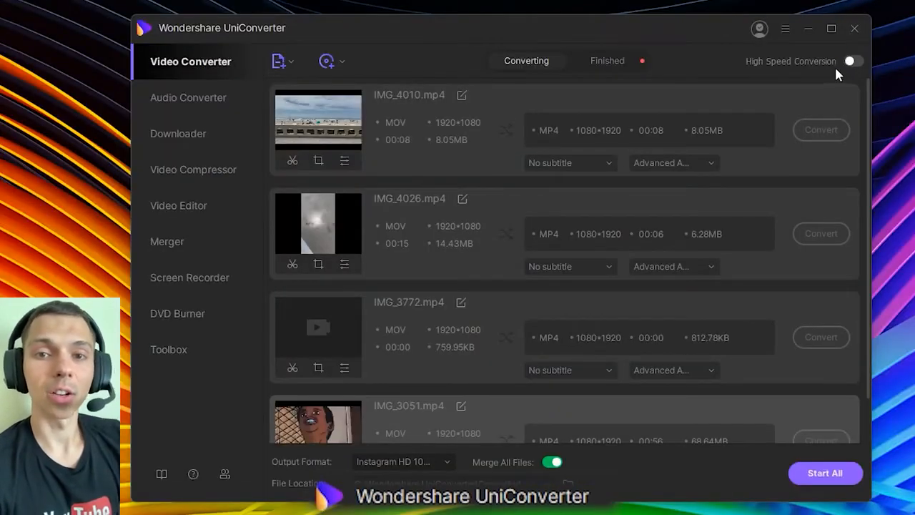
- Turn on High Speed Conversion and set the output file location to the Desktop
{"action": "left_click", "coordinate": [850, 62]}
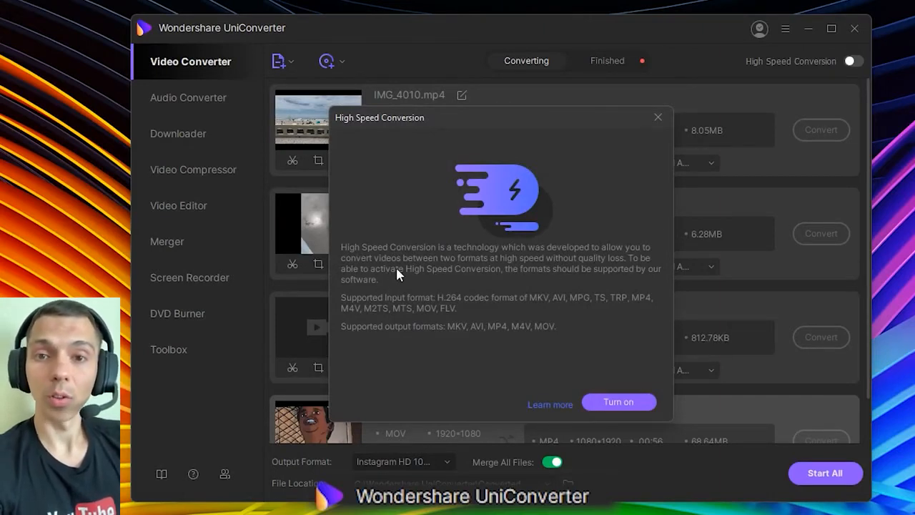
{"action": "left_click", "coordinate": [617, 401]}
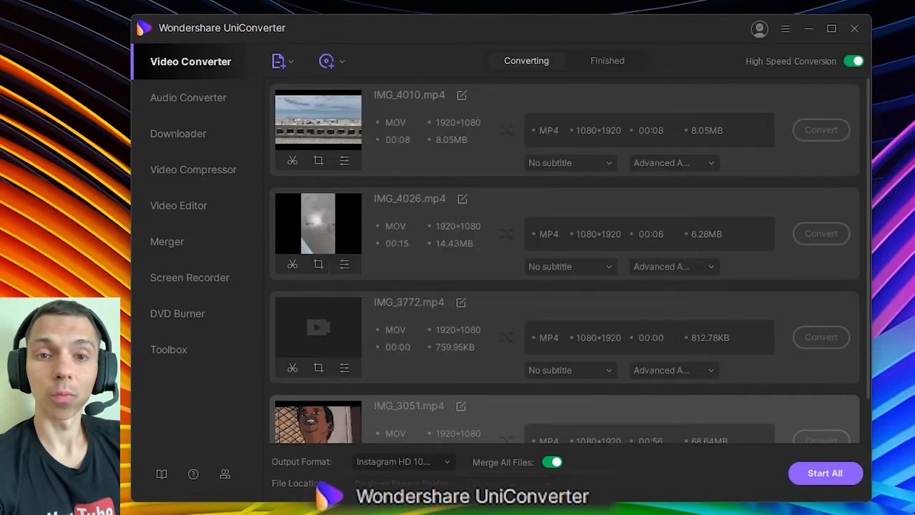
{"action": "left_click", "coordinate": [451, 483]}
{"action": "left_click", "coordinate": [424, 460]}
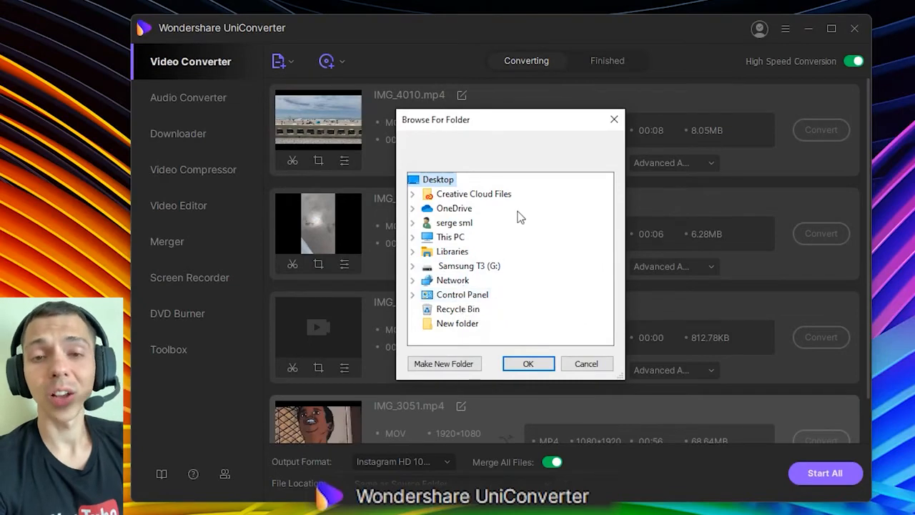
{"action": "left_click", "coordinate": [528, 363]}
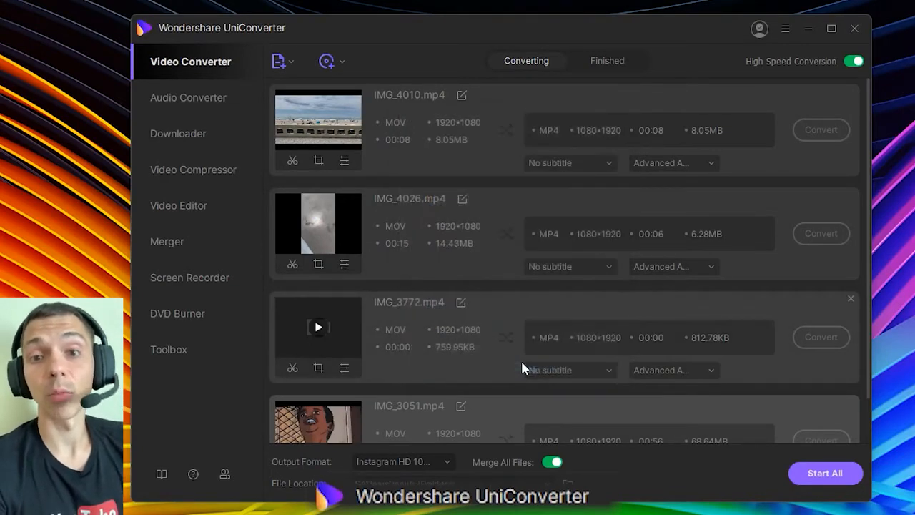
- Start converting and merging all files in the list
{"action": "left_click", "coordinate": [830, 474]}
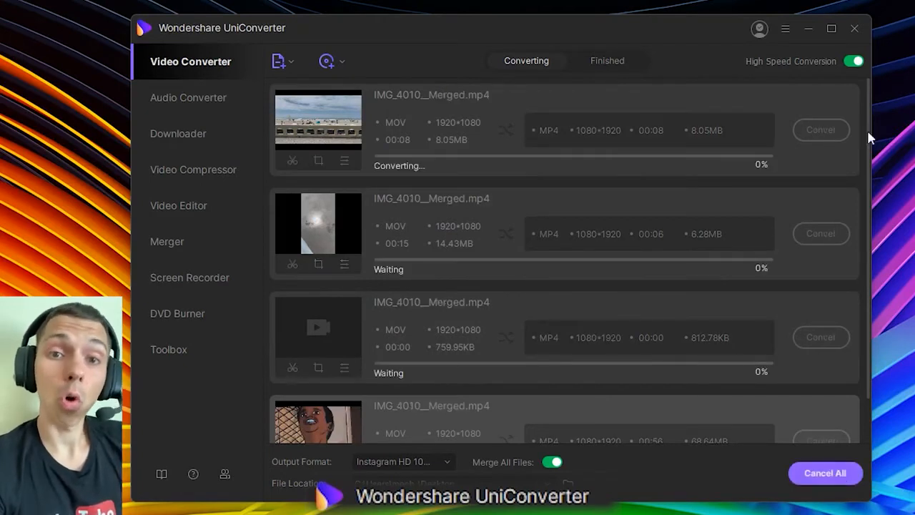
{"action": "left_click", "coordinate": [867, 99]}
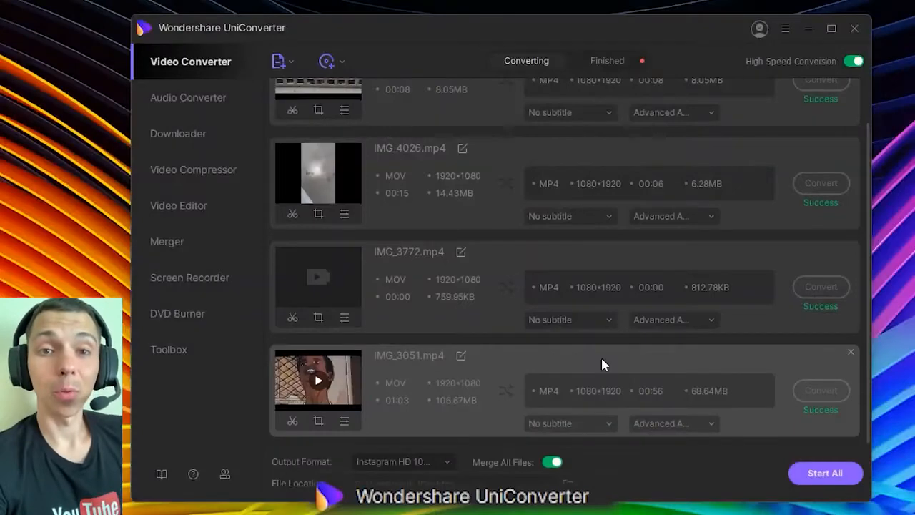
- Examine the Details, Previous Versions and General properties of the IMG_4010__Merged file, and close them
{"action": "left_click_drag", "start_coordinate": [239, 228], "coordinate": [389, 223]}
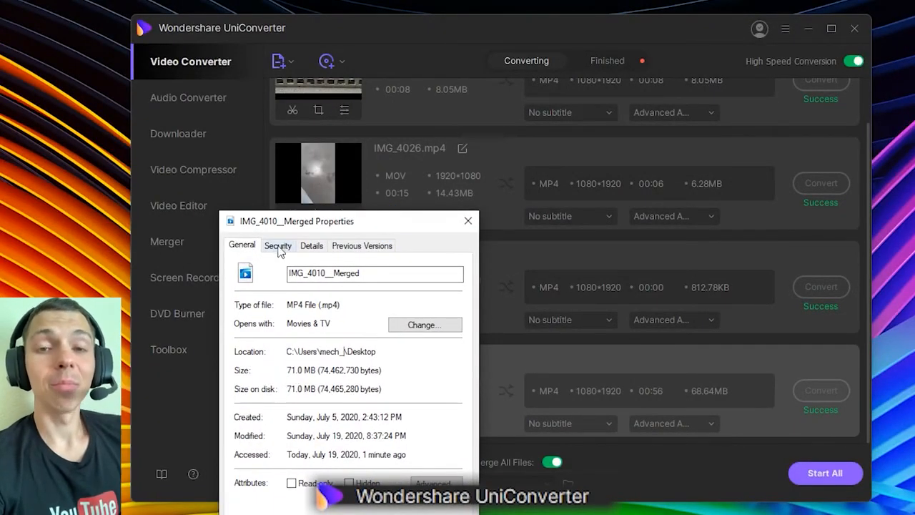
{"action": "left_click", "coordinate": [312, 245]}
{"action": "left_click", "coordinate": [362, 245]}
{"action": "left_click", "coordinate": [242, 245]}
{"action": "left_click_drag", "start_coordinate": [440, 229], "coordinate": [664, 120]}
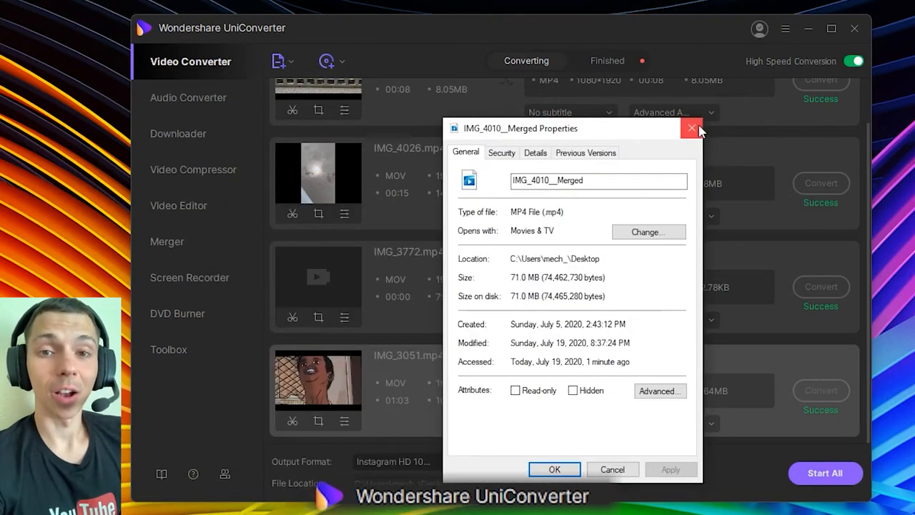
{"action": "left_click", "coordinate": [704, 121]}
{"action": "scroll", "coordinate": [569, 317], "scroll_direction": "up", "scroll_amount": 2}
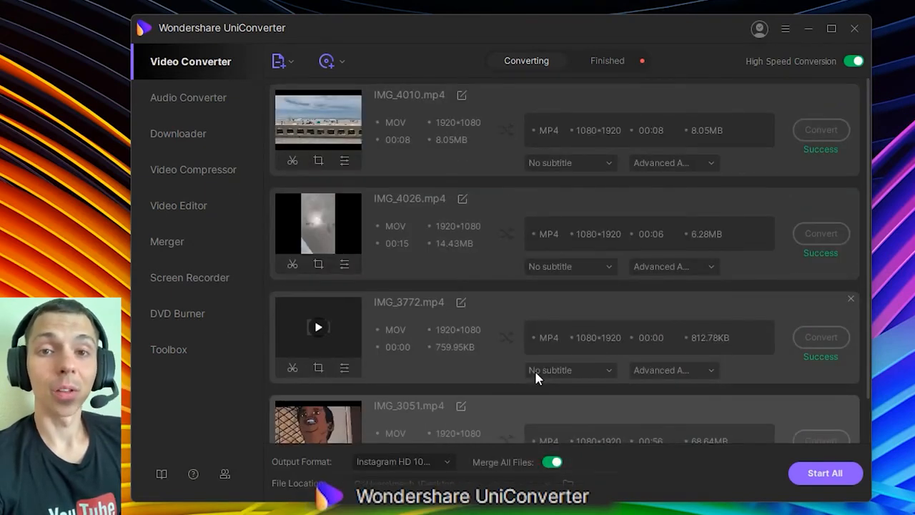